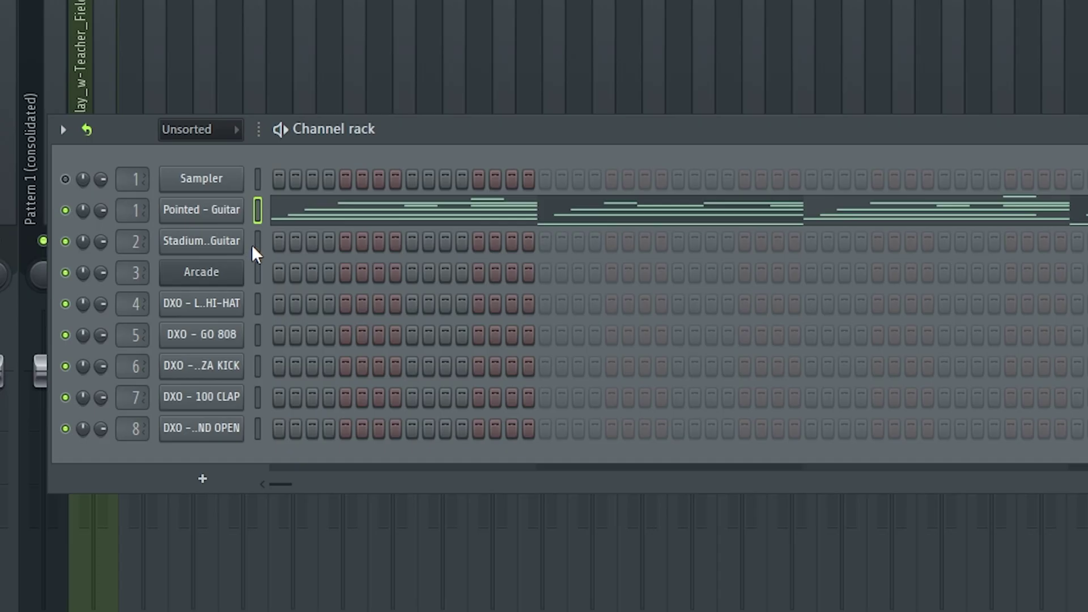
Select the channels from Stadium Guitar through BAND OPEN in the channel rack and bring up their tracks in the mixer.
left_click_drag(252, 244, 261, 372)
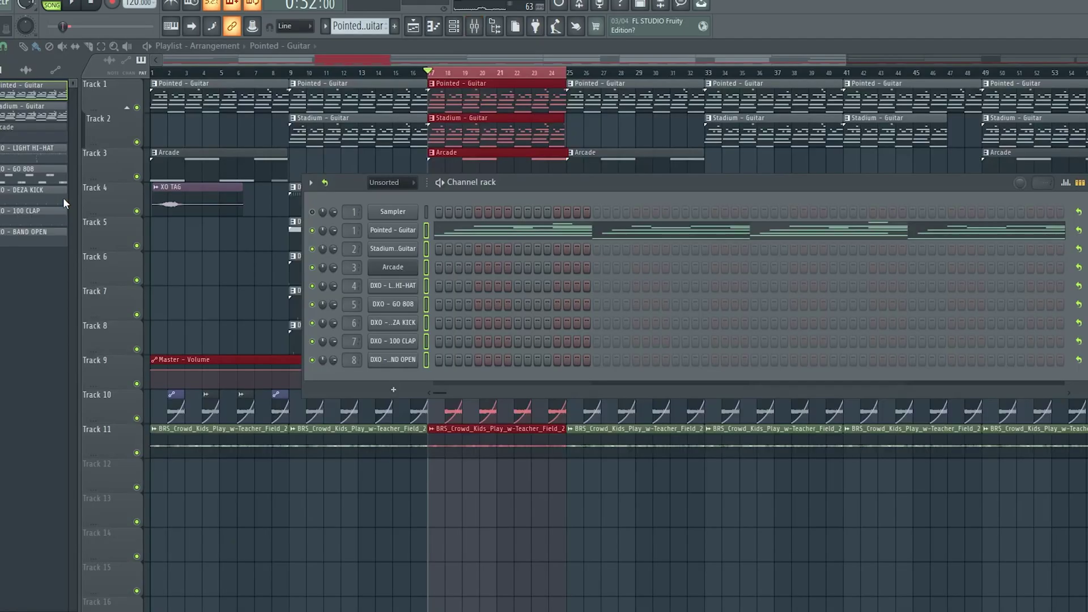
key("F9")
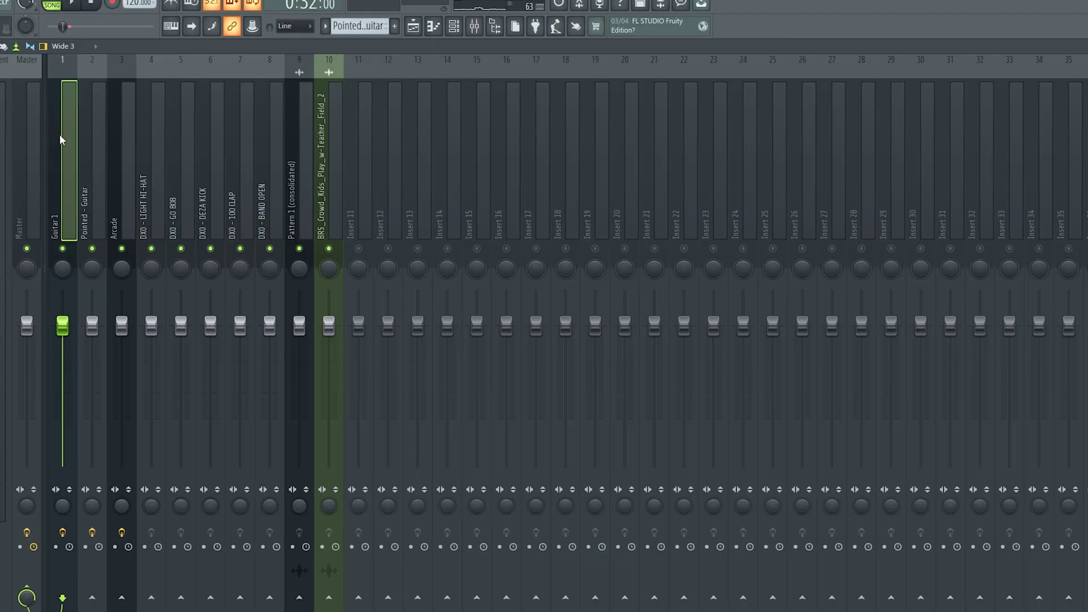
left_click(356, 148)
left_click(320, 164)
left_click(92, 170)
left_click(67, 172)
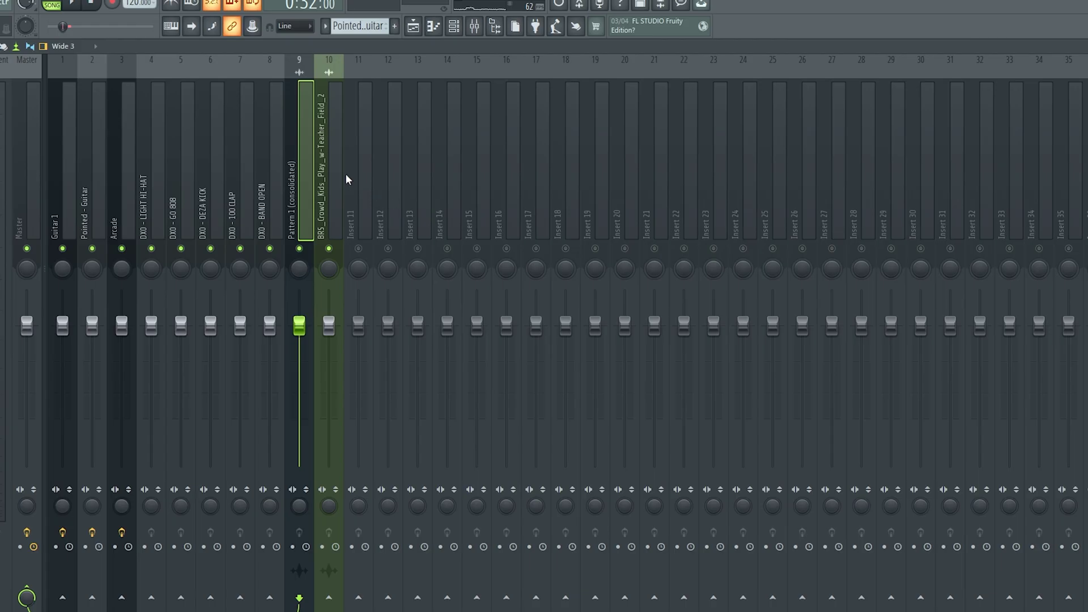
left_click(334, 167)
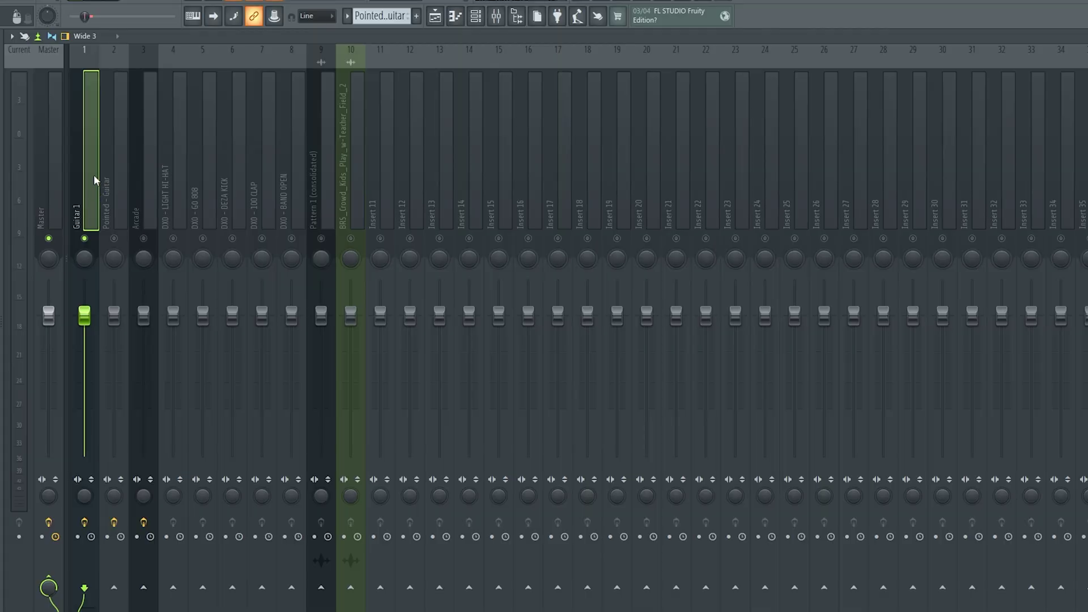
Play the song with Guitar 1 soloed and lower the Guitar 1 level to about -9.2 dB.
key("space")
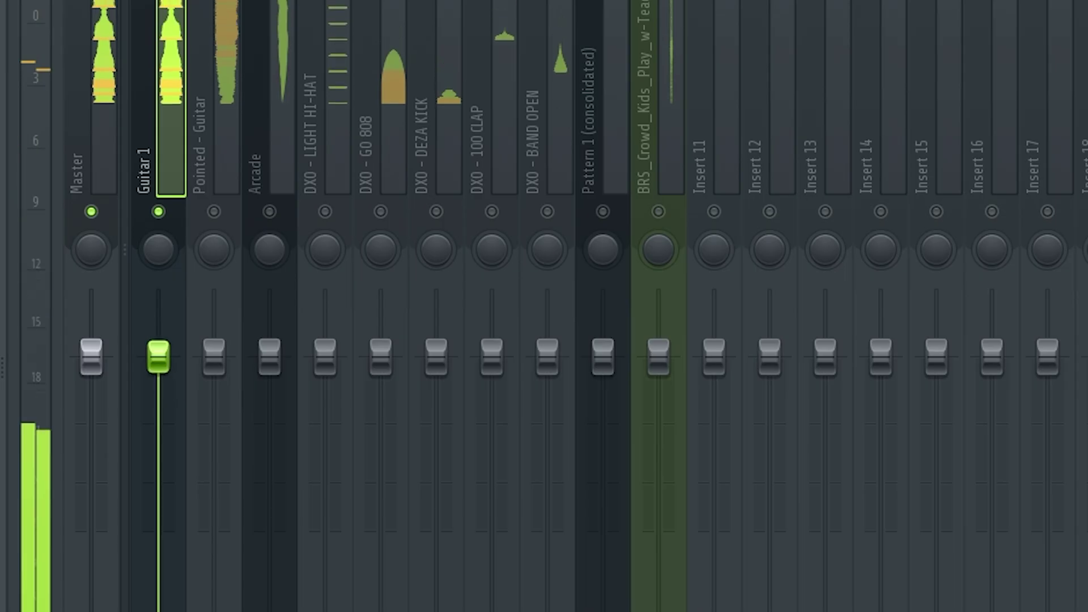
left_click_drag(84, 321, 83, 343)
left_click_drag(158, 395, 159, 456)
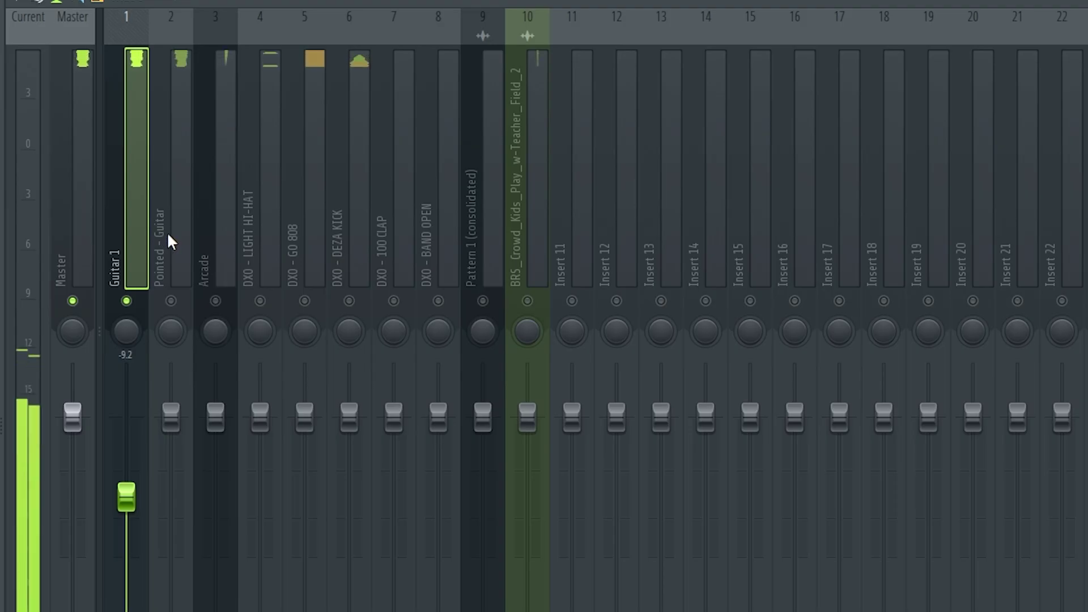
Unmute Pointed - Guitar and lower it to about -10.6 dB, and bring the Arcade track into the mix.
left_click(168, 232)
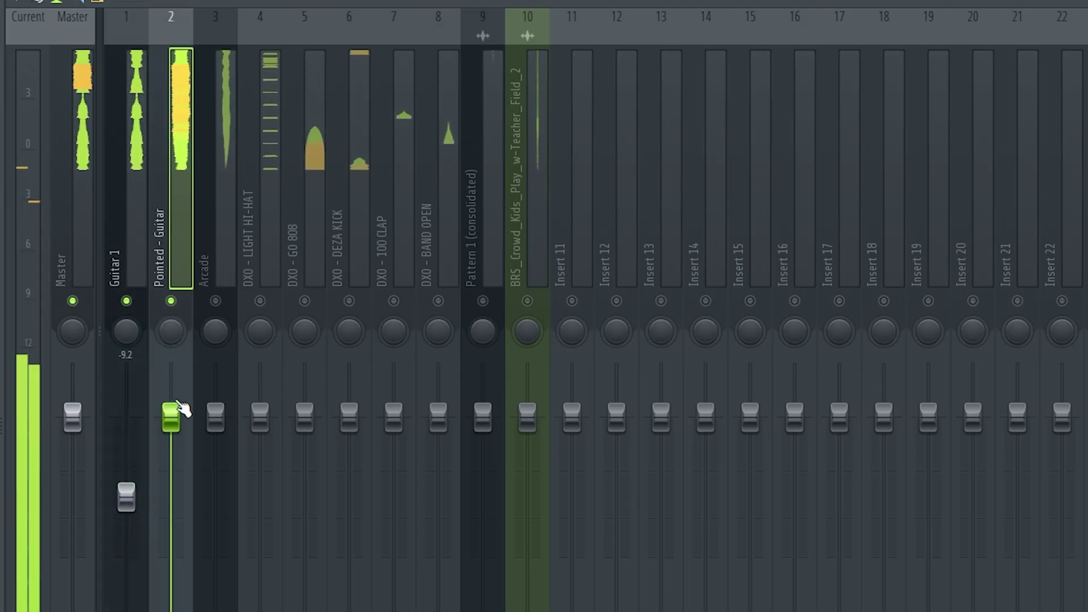
left_click_drag(170, 418, 171, 494)
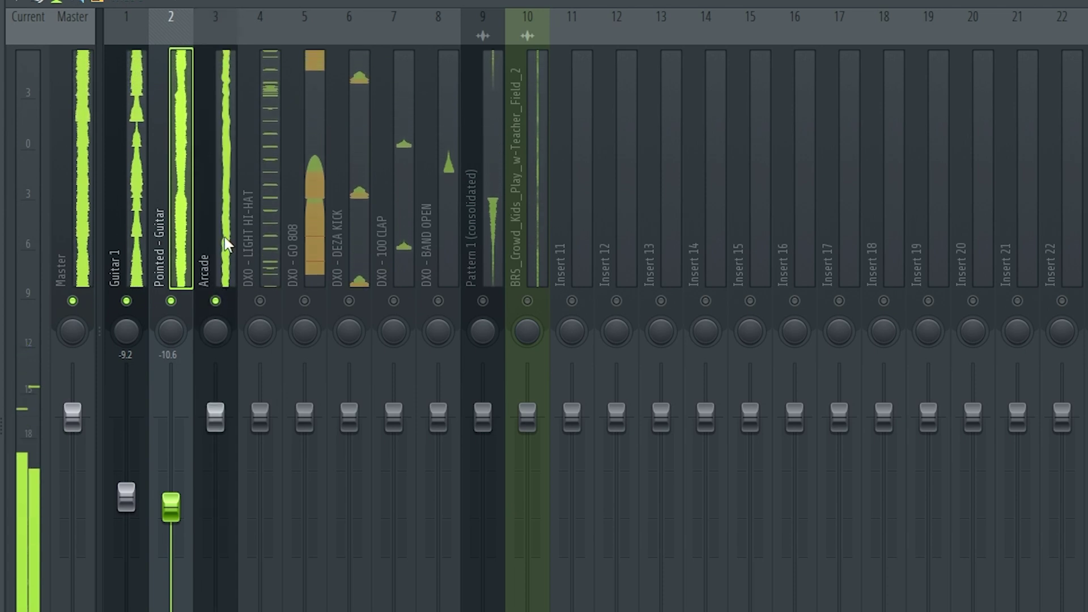
left_click(224, 244)
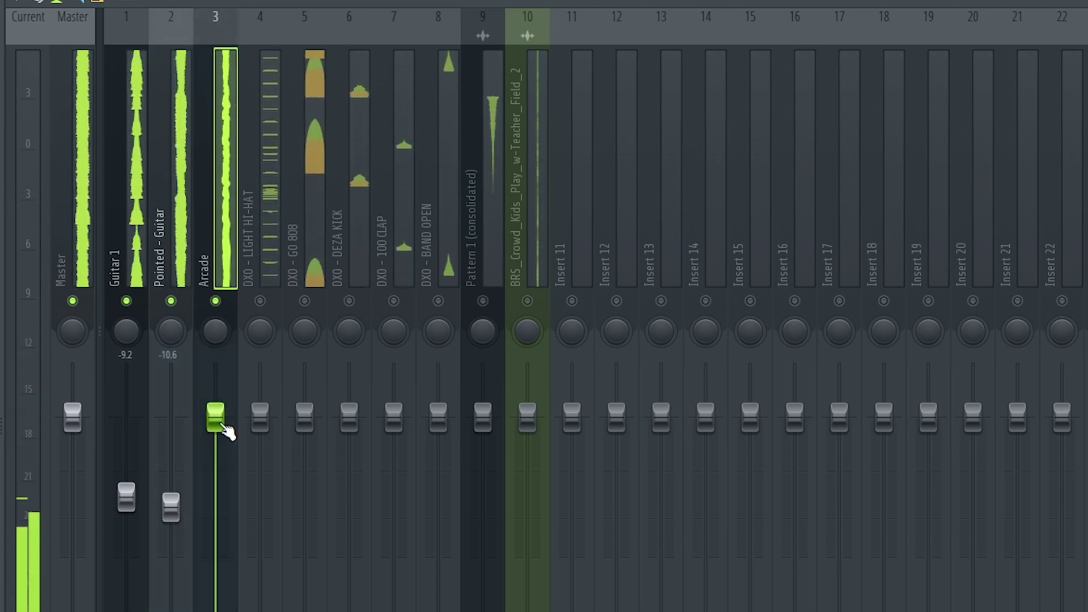
left_click_drag(226, 431, 226, 431)
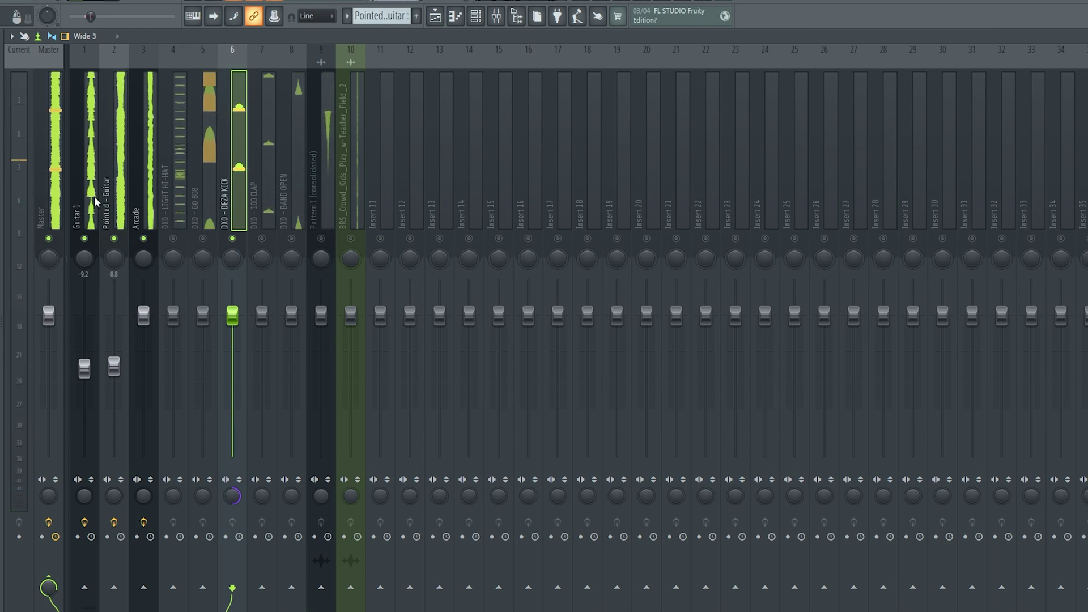
Bring in DXO - GO 808 at -3.0 dB and lower Guitar 1, Pointed - Guitar and Arcade together to -10.3, -9.9 and -1.1 dB.
left_click(203, 194)
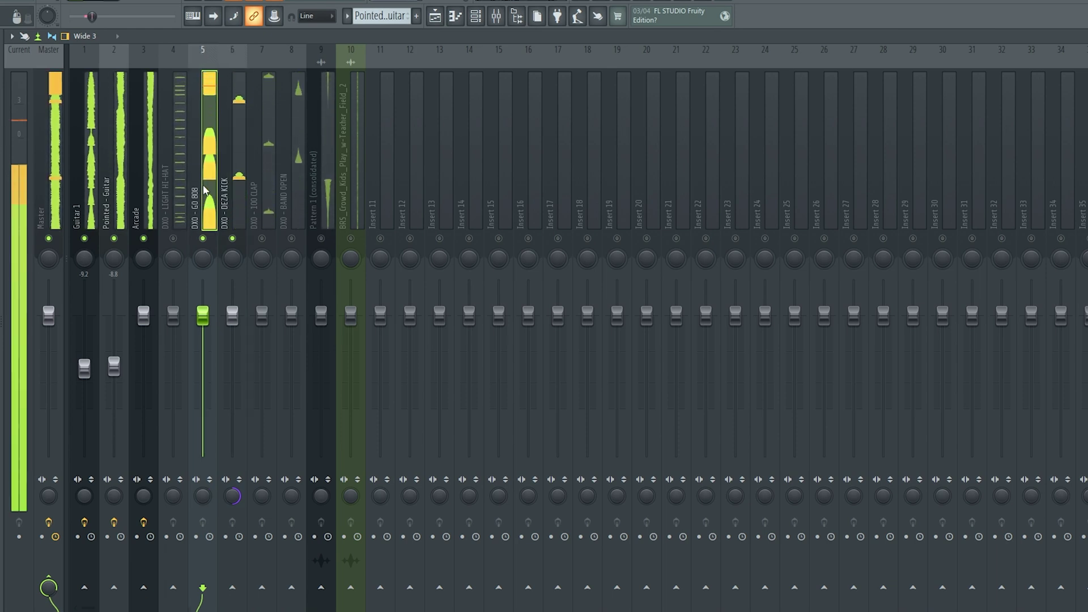
left_click_drag(202, 316, 202, 322)
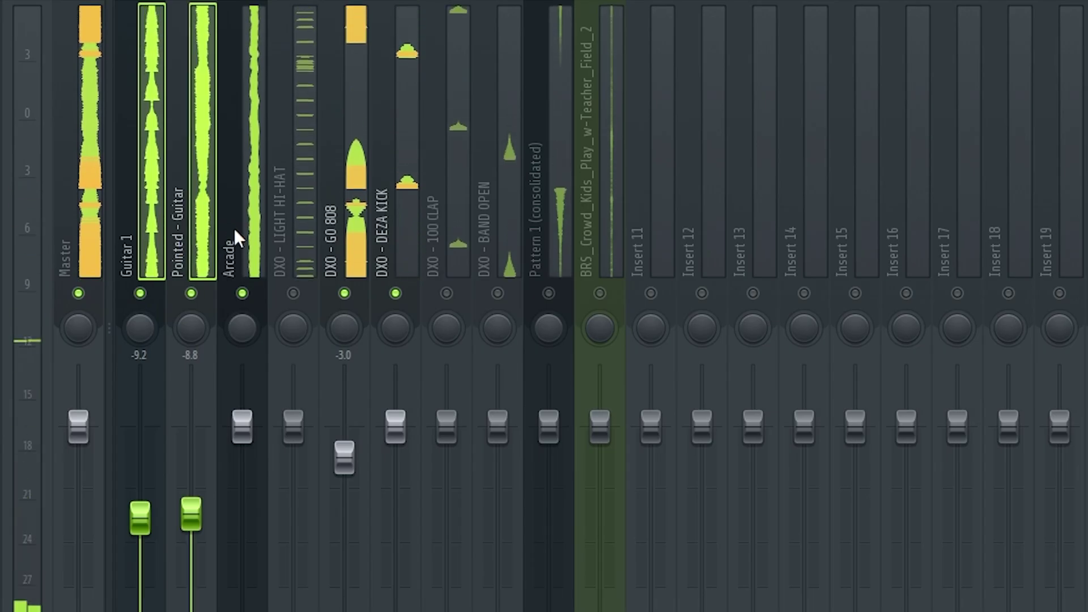
left_click(234, 229, "ctrl")
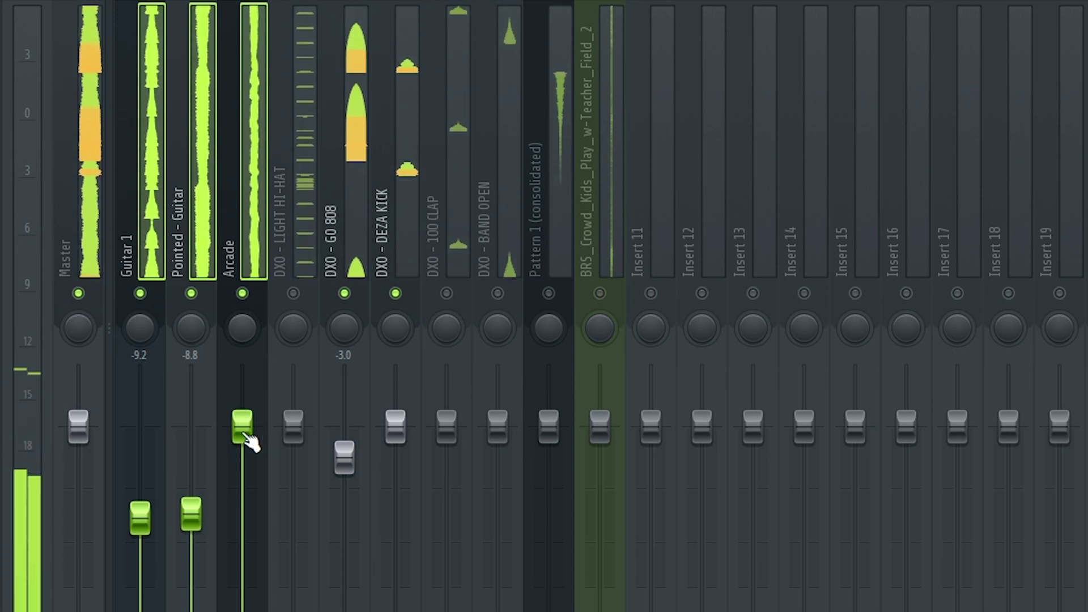
left_click_drag(247, 436, 247, 452)
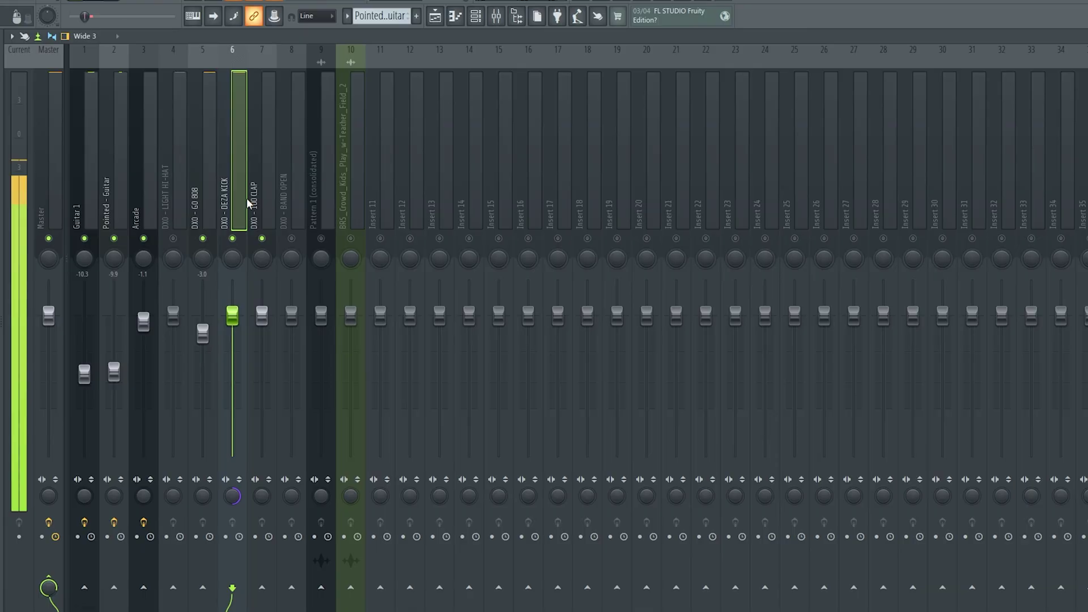
Raise the DXO - 100 CLAP track to 0.7 dB and lower DXO - LIGHT HI-HAT to -7.6 dB in the playing mix.
left_click(263, 202)
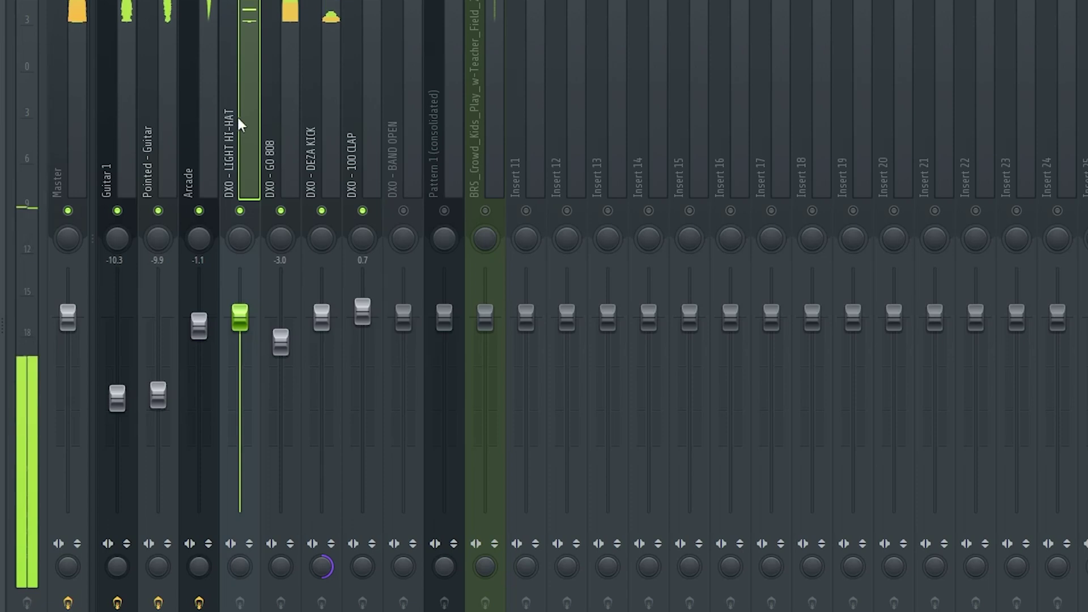
left_click_drag(244, 317, 239, 378)
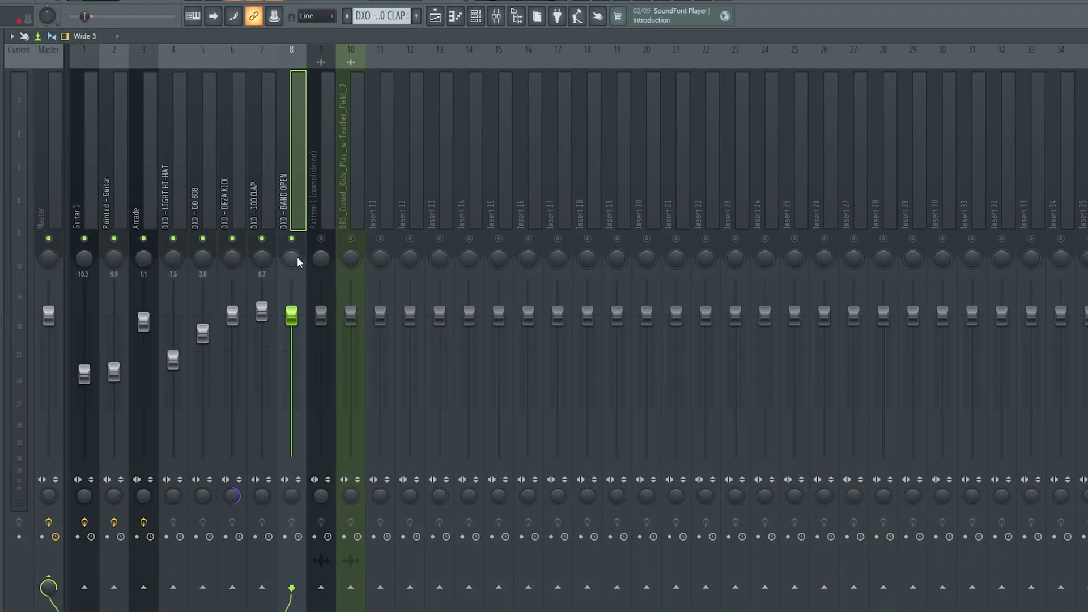
key("space")
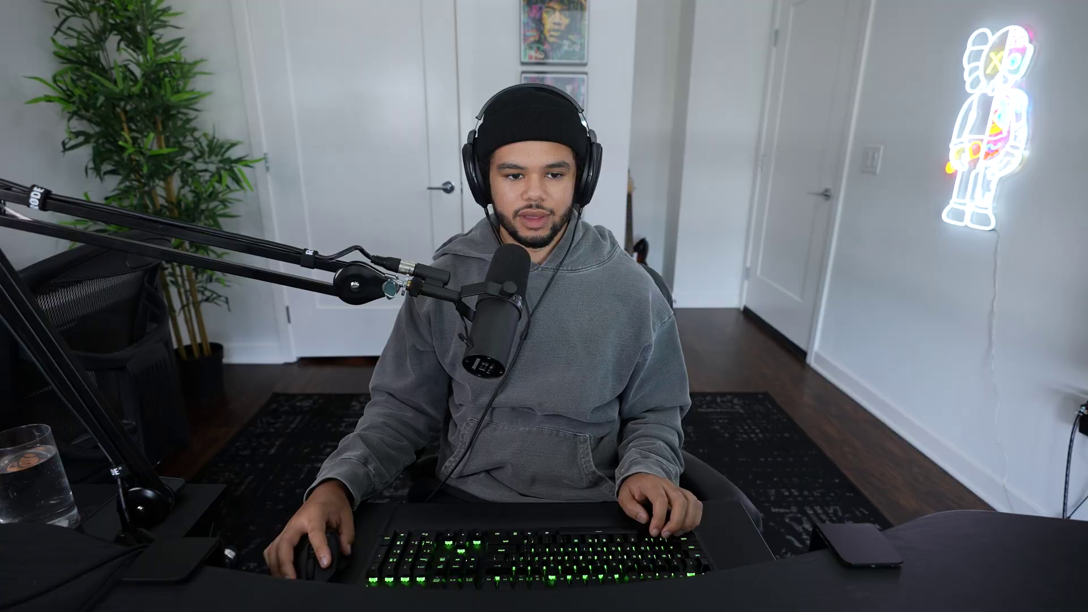
Lower mixer tracks 1 to 10 together to about -33.6 dB and set the pink noise track to -6.8 dB.
left_click(79, 193)
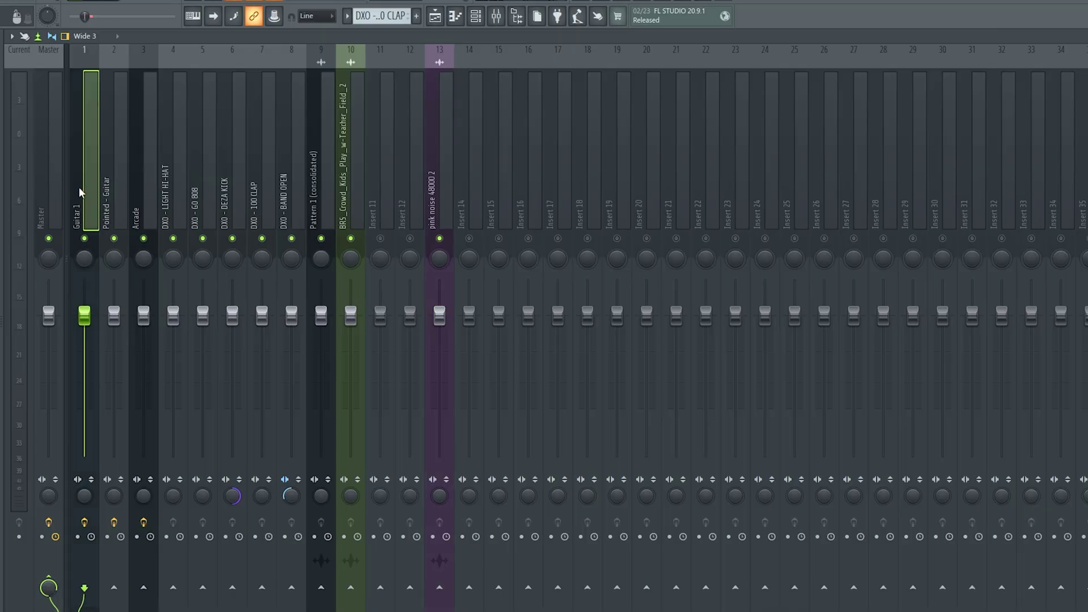
left_click_drag(79, 193, 347, 198)
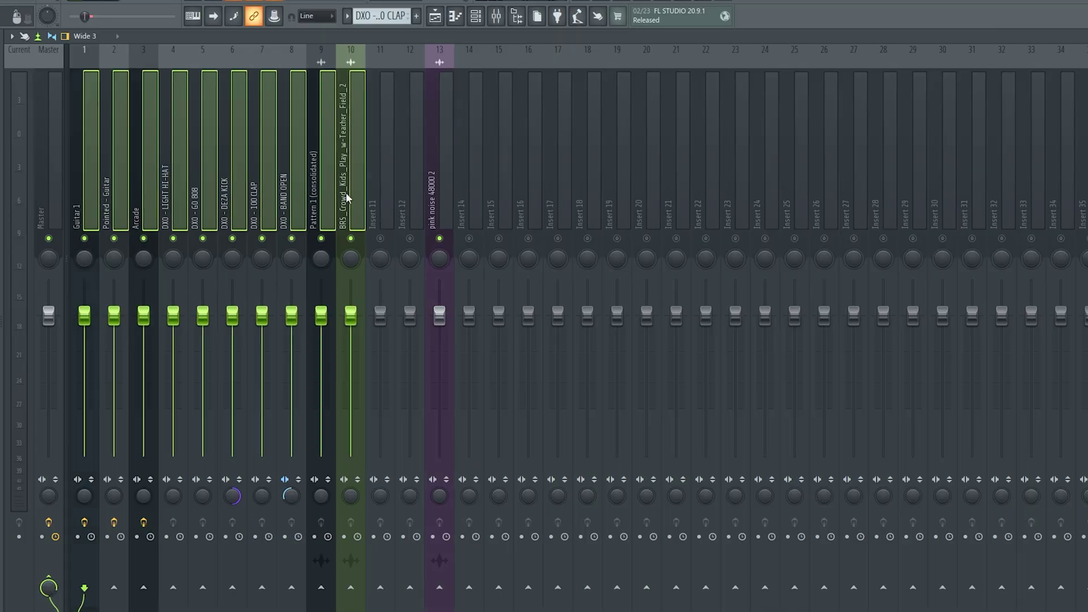
left_click_drag(322, 331, 321, 471)
left_click(454, 333)
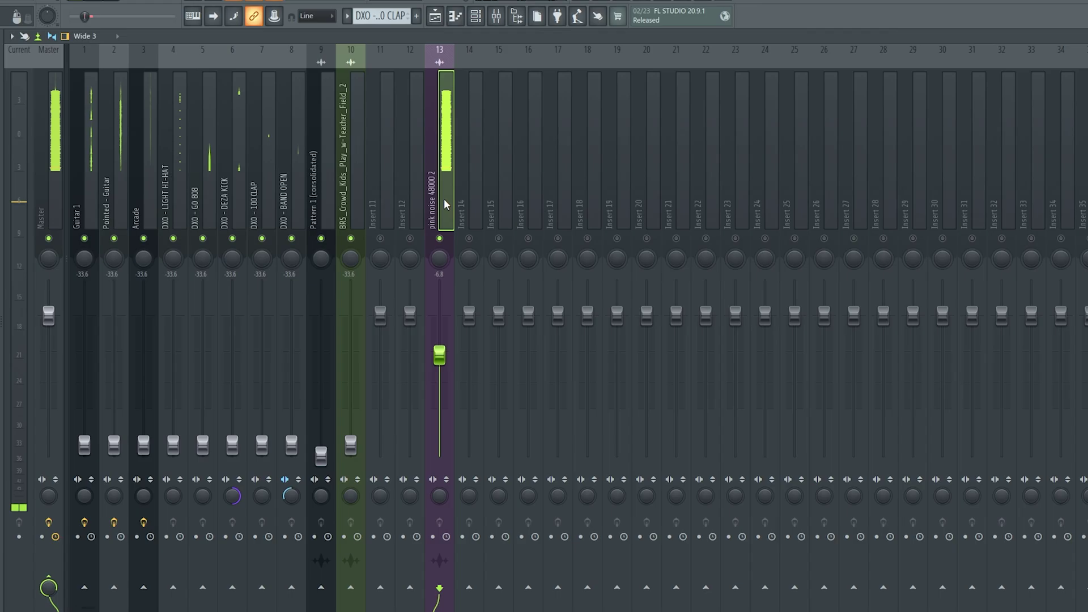
Against the pink noise, set Guitar 1 to about -19.4 dB and Pointed - Guitar to about -42.3 dB, and adjust tracks 1 to 8 together.
left_click(90, 220)
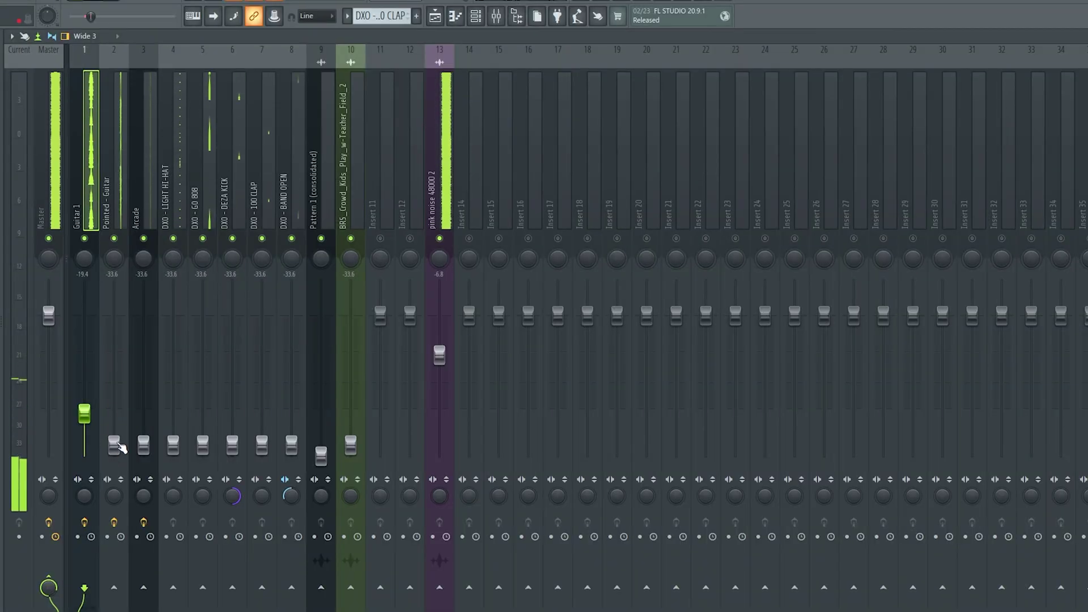
left_click_drag(114, 446, 114, 451)
left_click(111, 208)
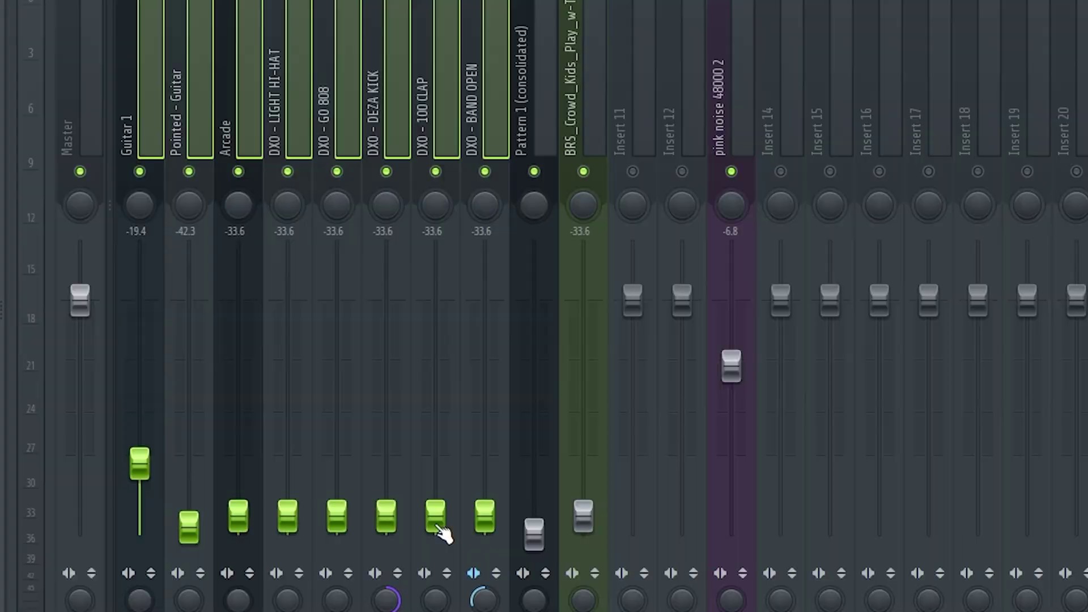
left_click_drag(266, 456, 288, 401)
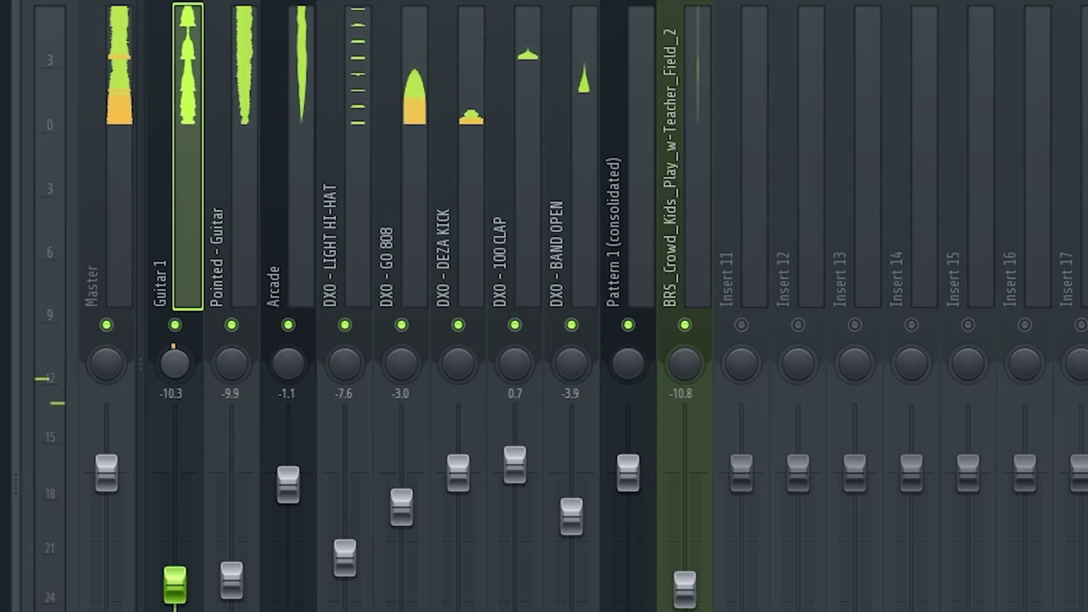
Pan the Guitar 1 mixer track slightly to the left.
left_click_drag(175, 370, 175, 408)
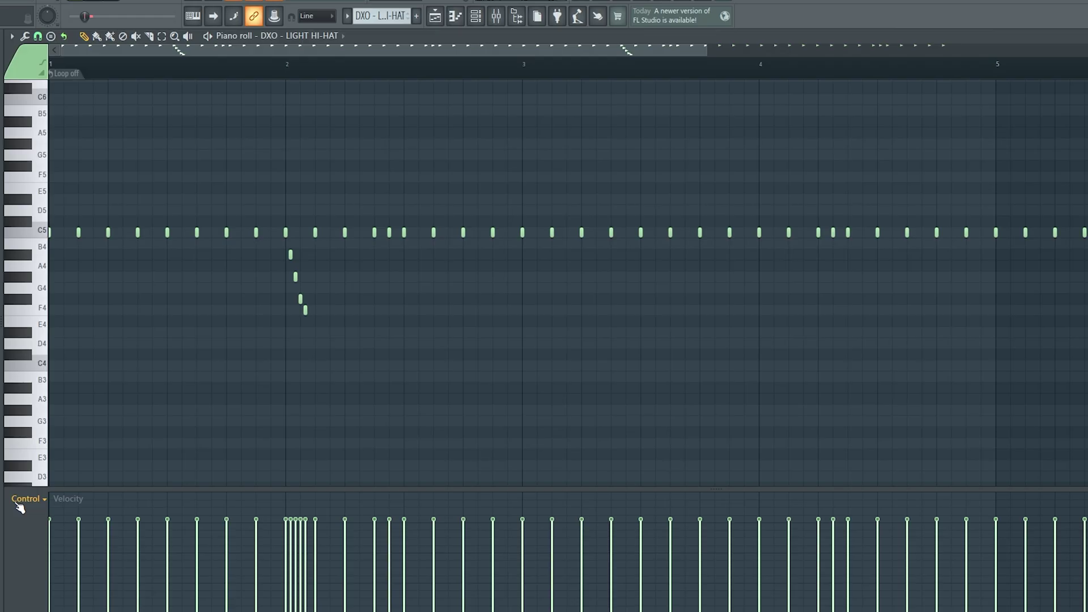
Pan the four descending hi-hat roll notes in bar 2 alternately left and right, and play the roll with and without the panning.
left_click(26, 500)
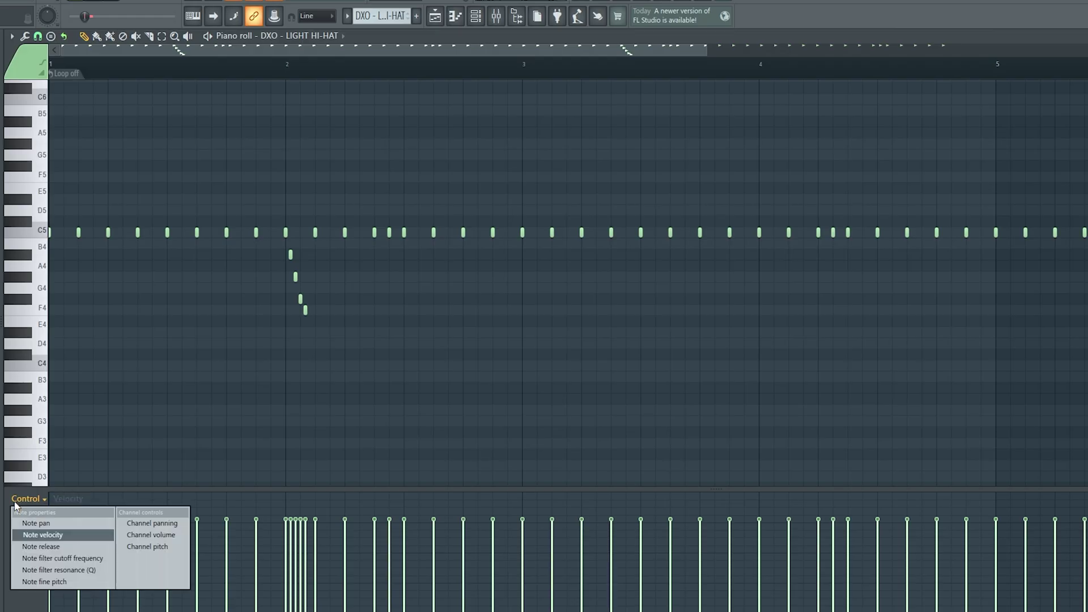
left_click(143, 401)
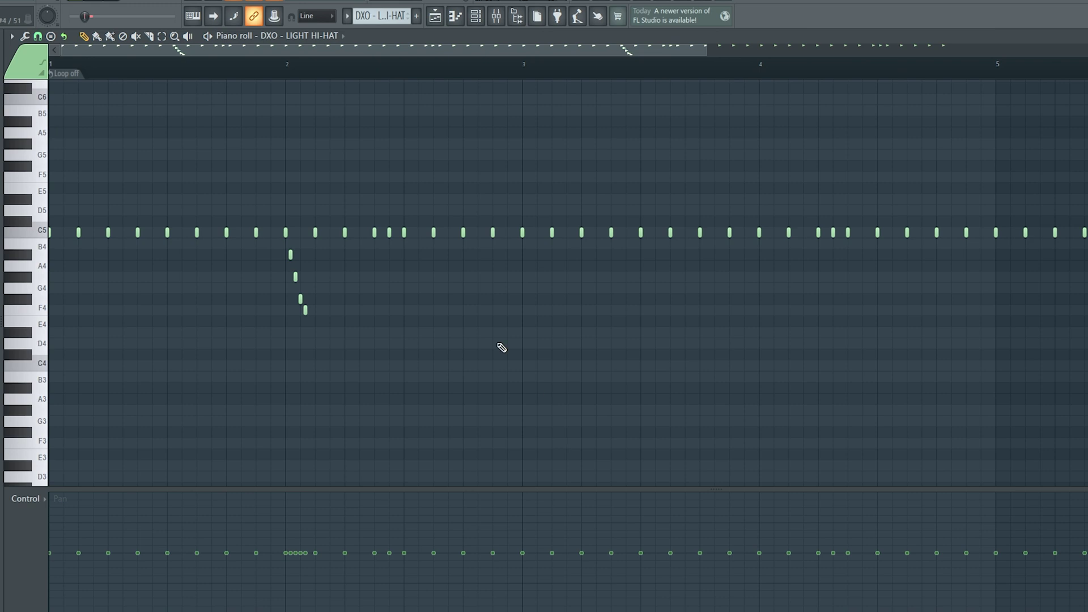
scroll(288, 311, "up", 3)
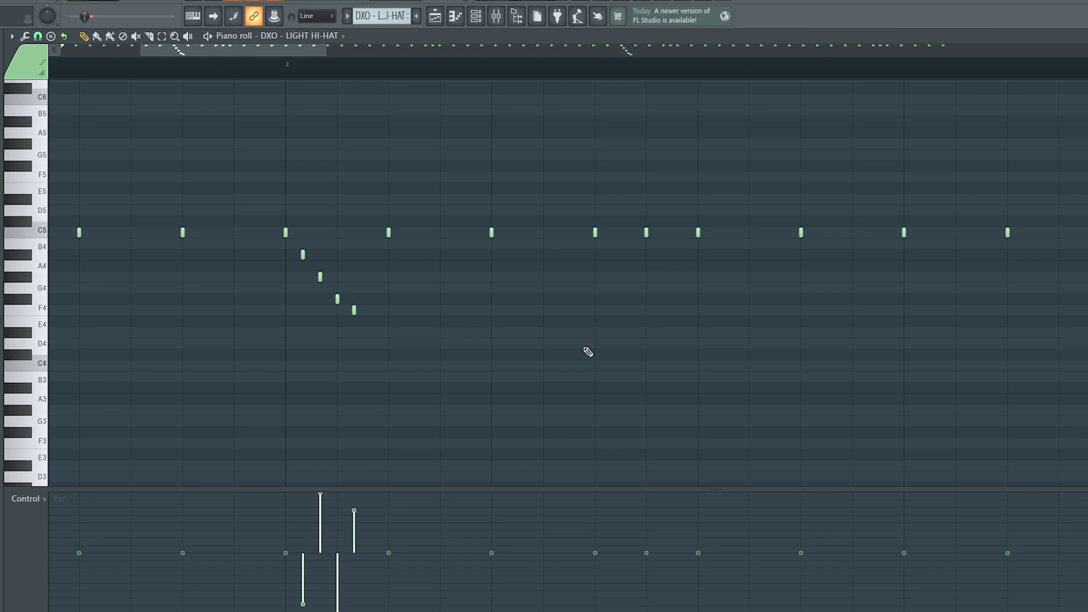
key("space")
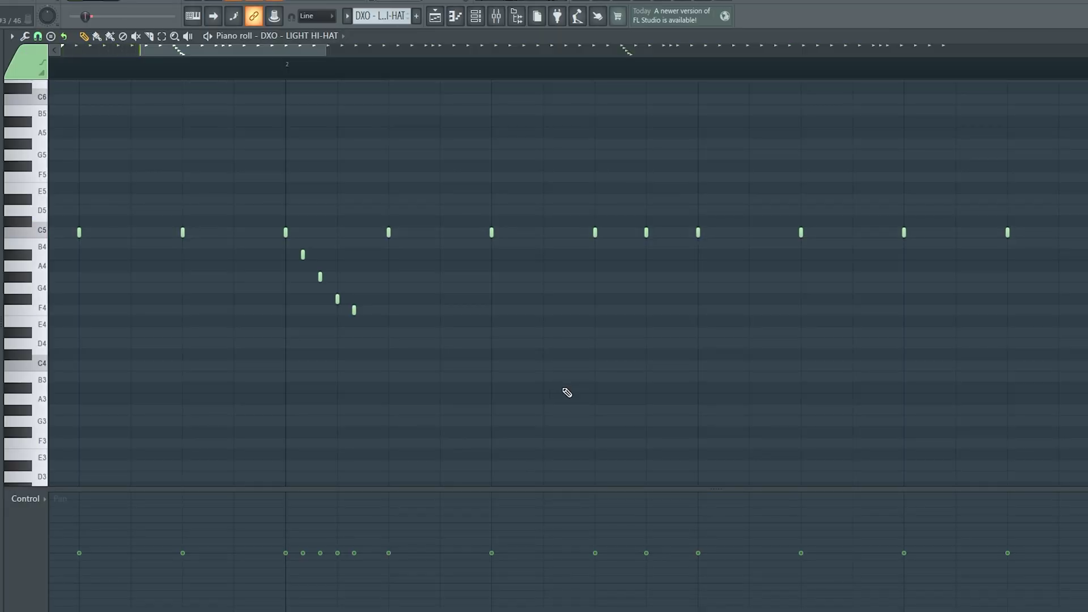
key("space")
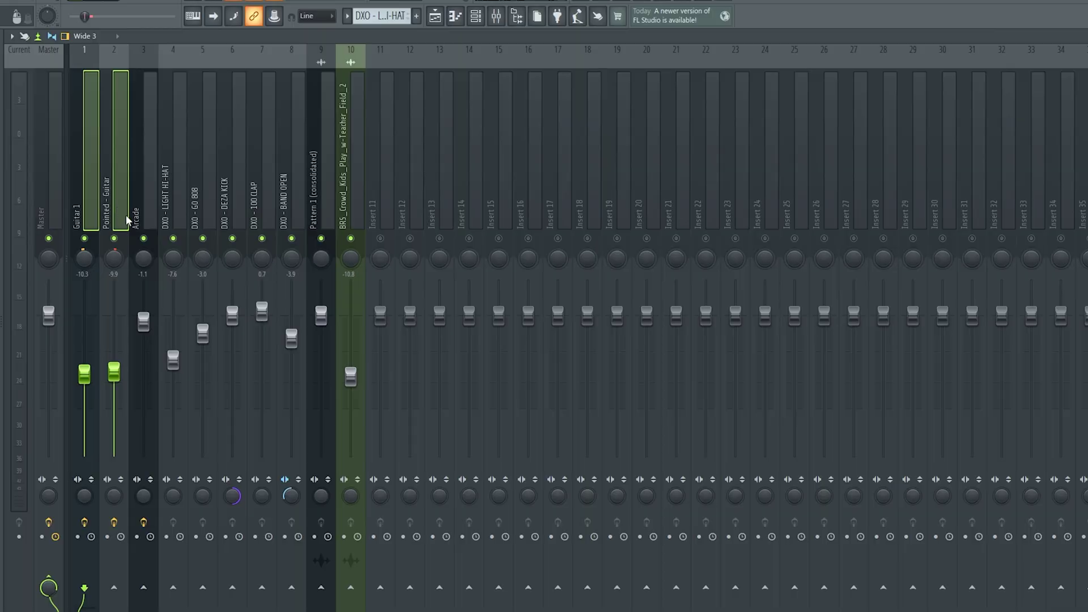
Set the low cut in Guitar 1's FabFilter Pro-Q 3 to 194.56 Hz with a Q of 0.872.
left_click(144, 222)
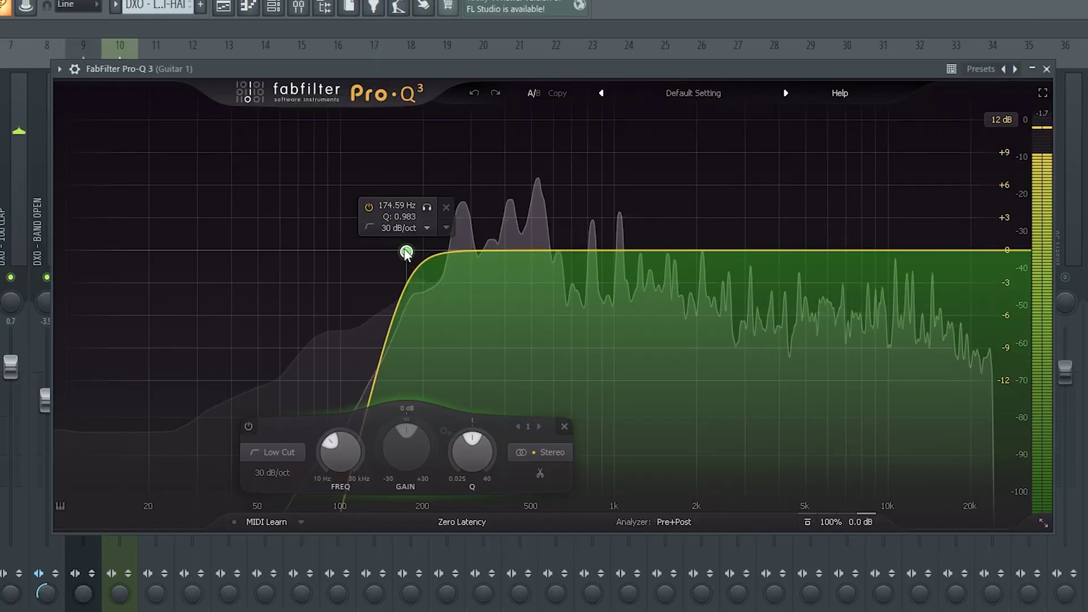
mouse_move(406, 250)
left_mouse_down()
mouse_move(347, 259)
mouse_move(420, 263)
left_mouse_up()
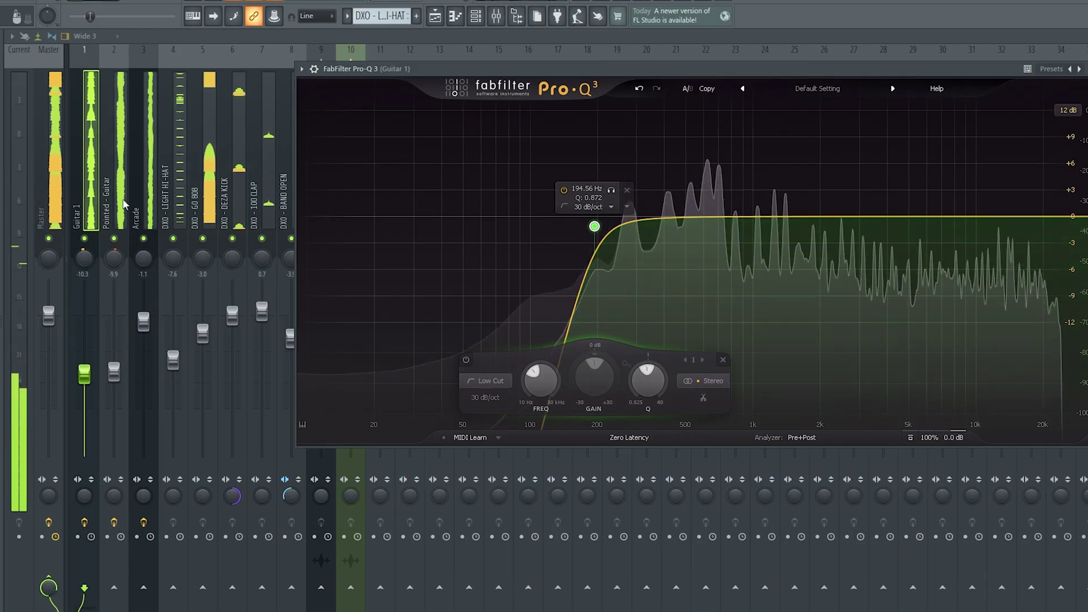
Examine the low cut in the Pointed - Guitar track's FabFilter Pro-Q 3 against the playing signal.
left_click(117, 201)
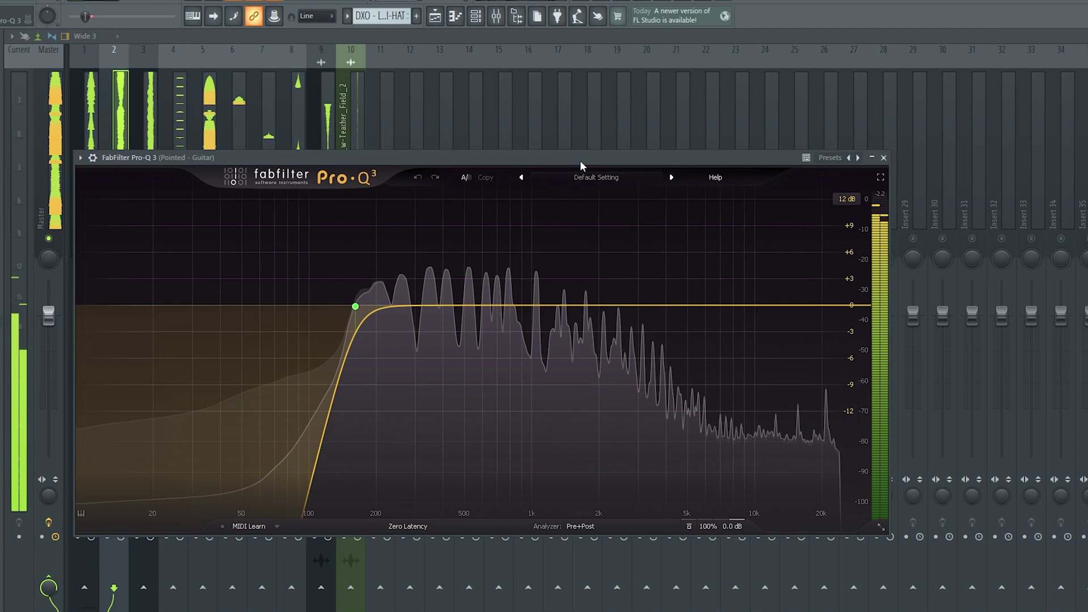
left_click_drag(581, 163, 840, 147)
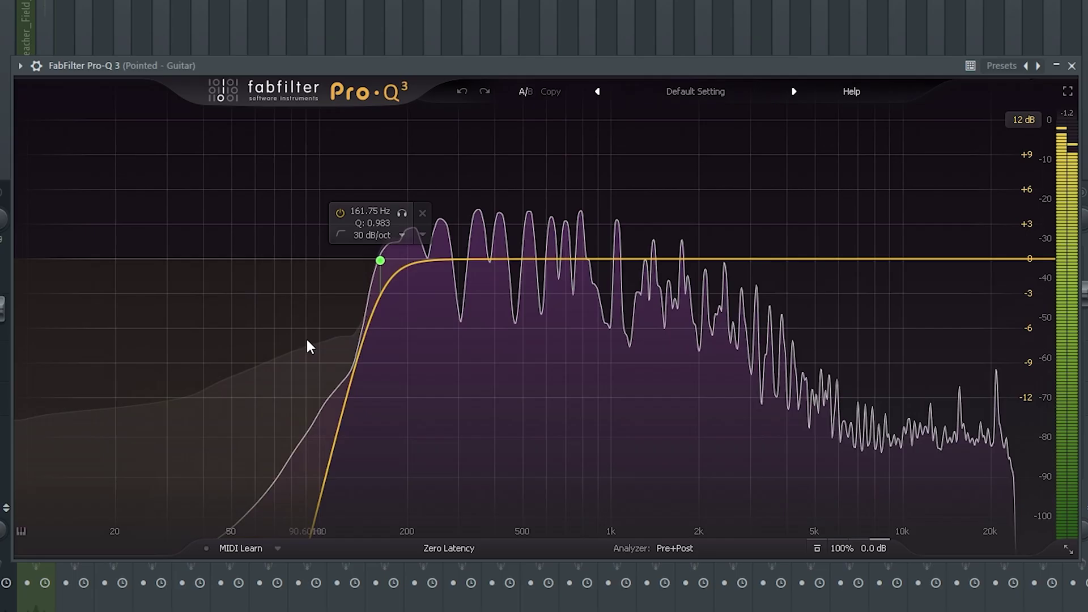
key("space")
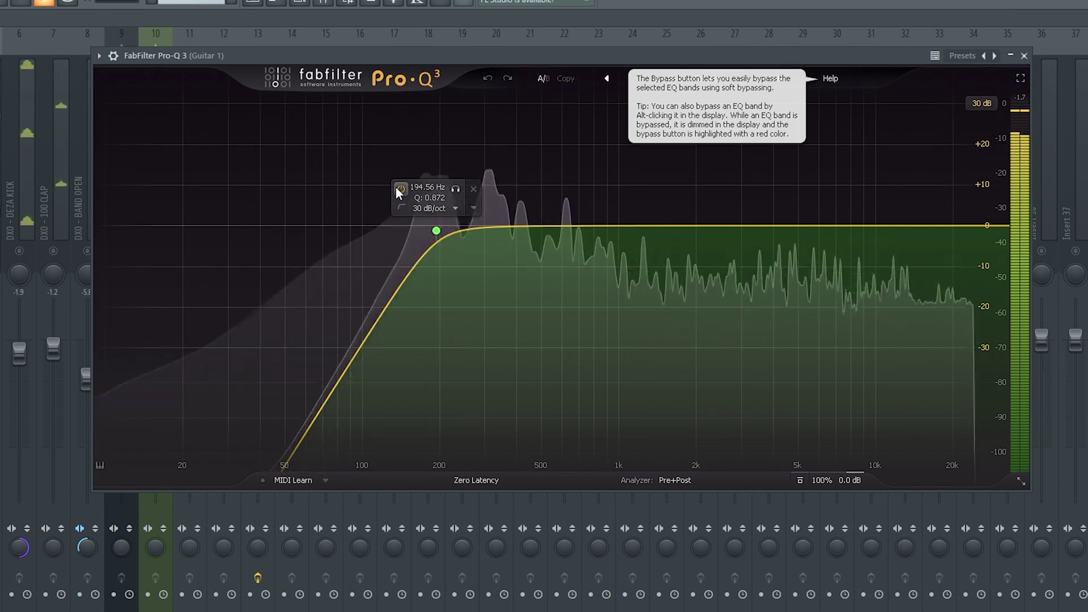
Toggle the bypass of Guitar 1's low-cut band to compare the sound with and without it.
left_click(399, 189)
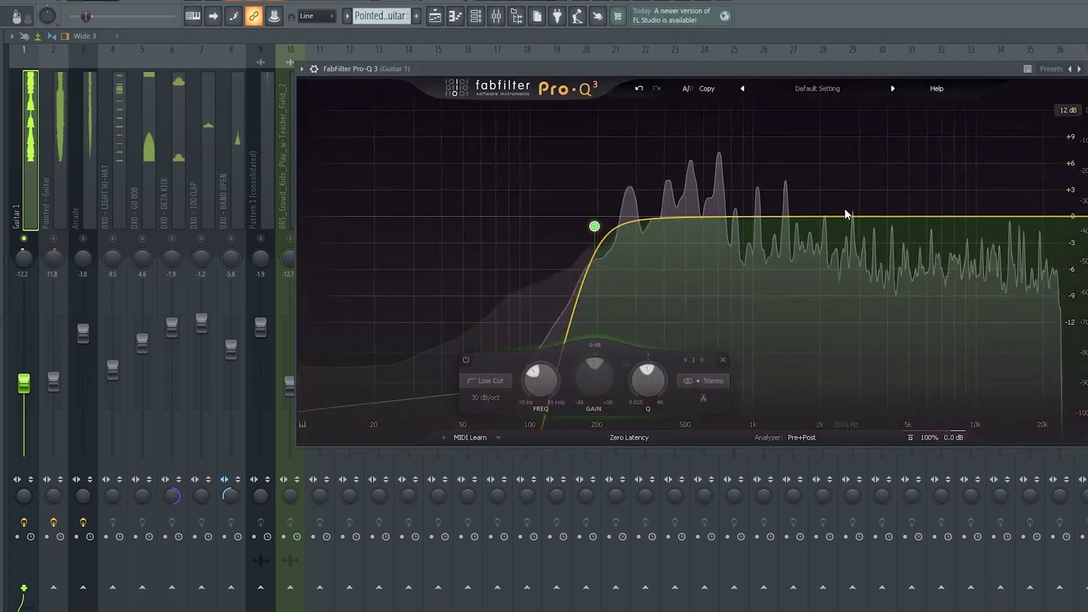
Add a bell band with a Q of 40 to Guitar 1's EQ and lower its gain on the resonant peak near 700 Hz.
left_click(827, 218)
left_click_drag(826, 216, 828, 107)
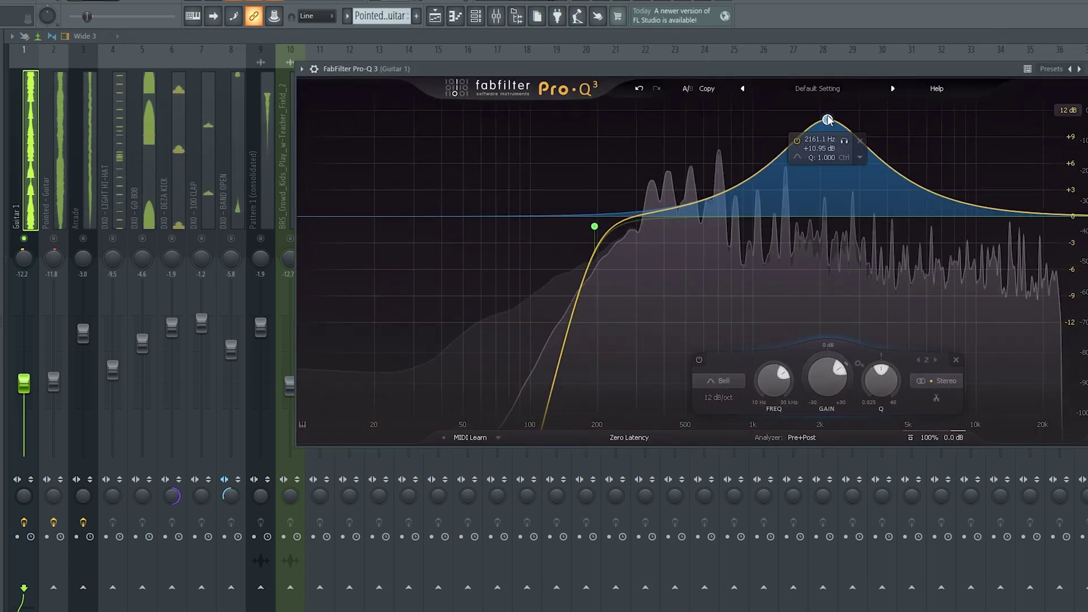
left_click_drag(890, 382, 999, 144)
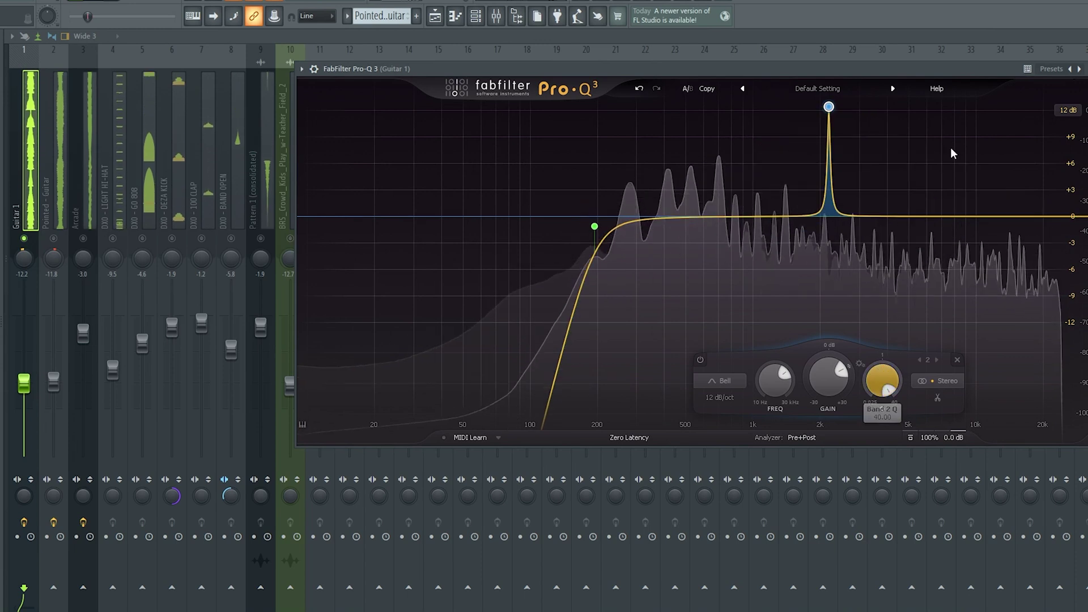
left_click_drag(828, 107, 717, 3)
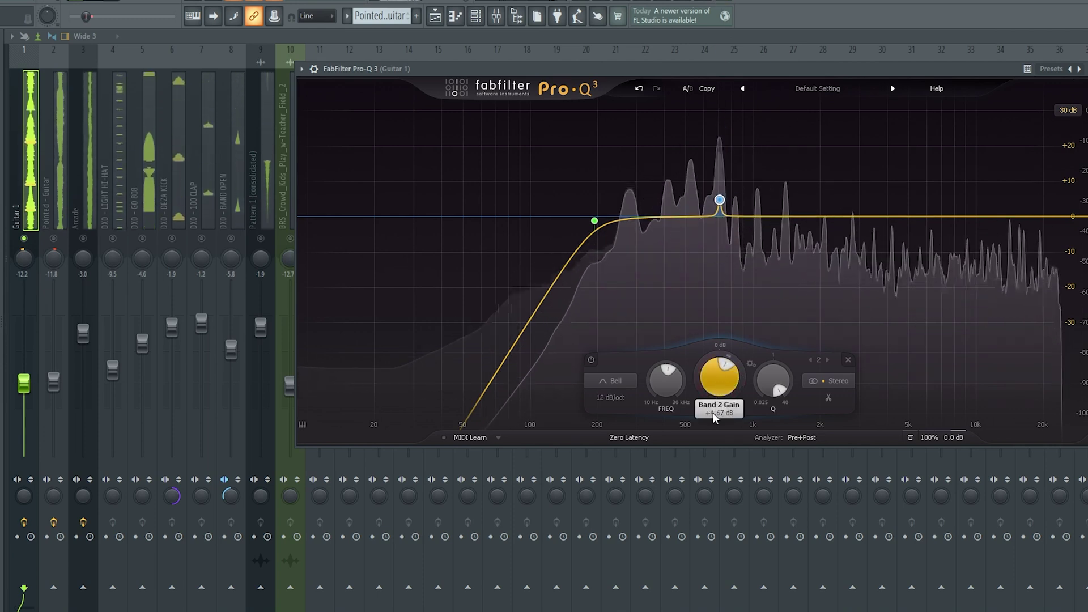
left_click_drag(713, 414, 715, 444)
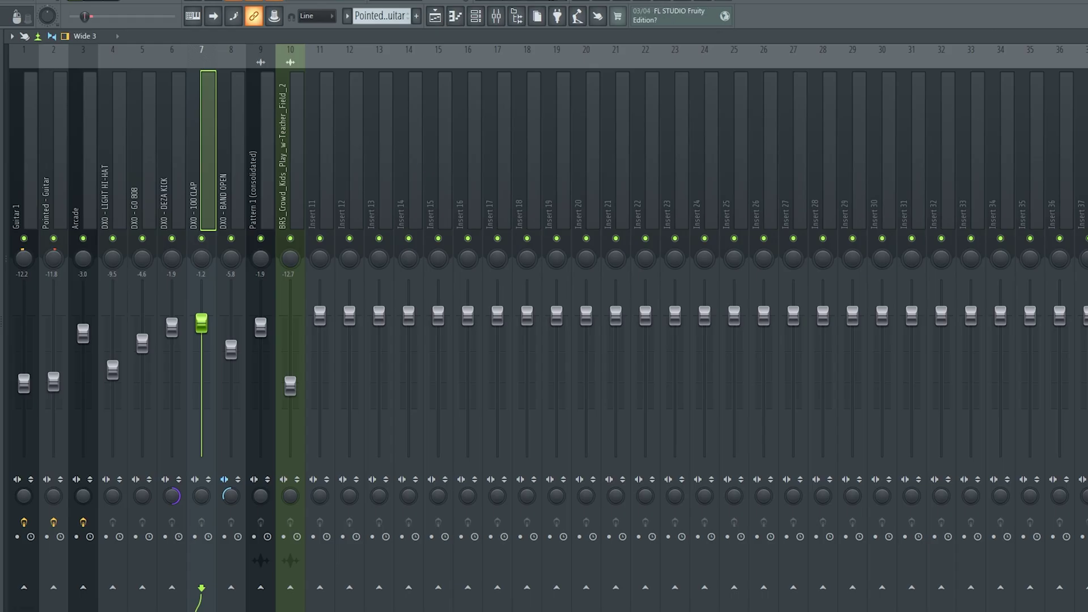
Load FabFilter Pro-Q 3 on the DXO - 100 CLAP track and play the clap soloed.
left_click(1034, 198)
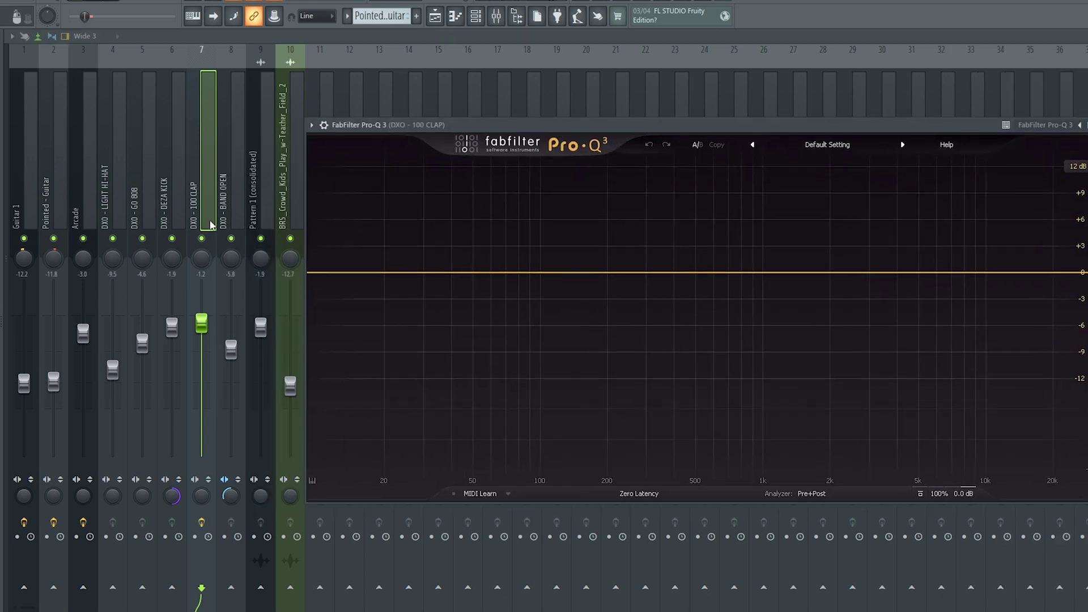
right_click(201, 238)
key("space")
Add a 12 dB/oct low cut at 436.88 Hz with a Q of 1.026 to the clap and bypass the band for comparison.
left_click_drag(312, 273, 682, 272)
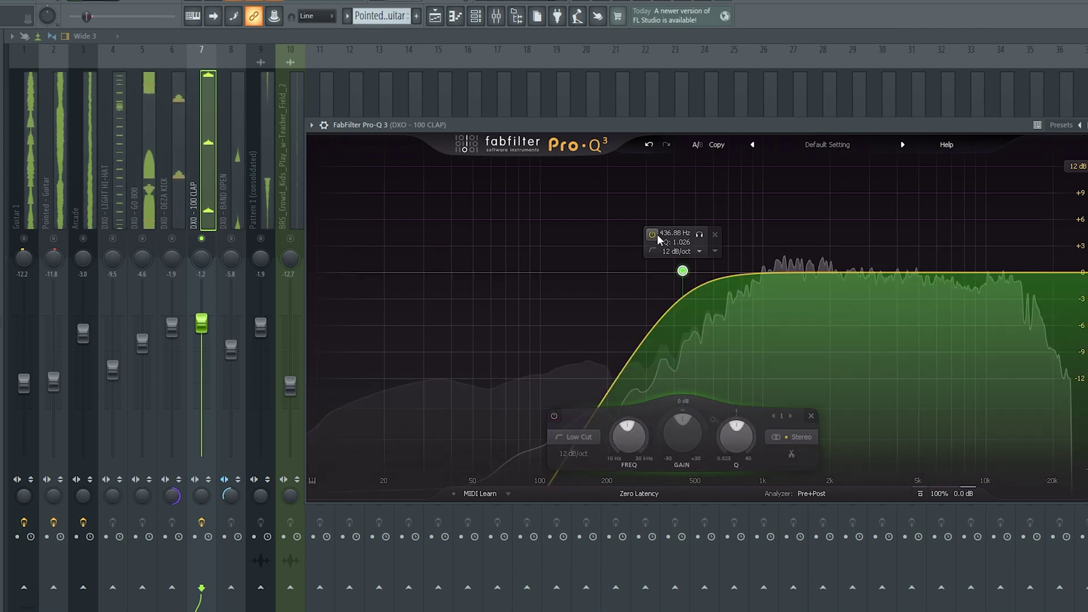
left_click(657, 235)
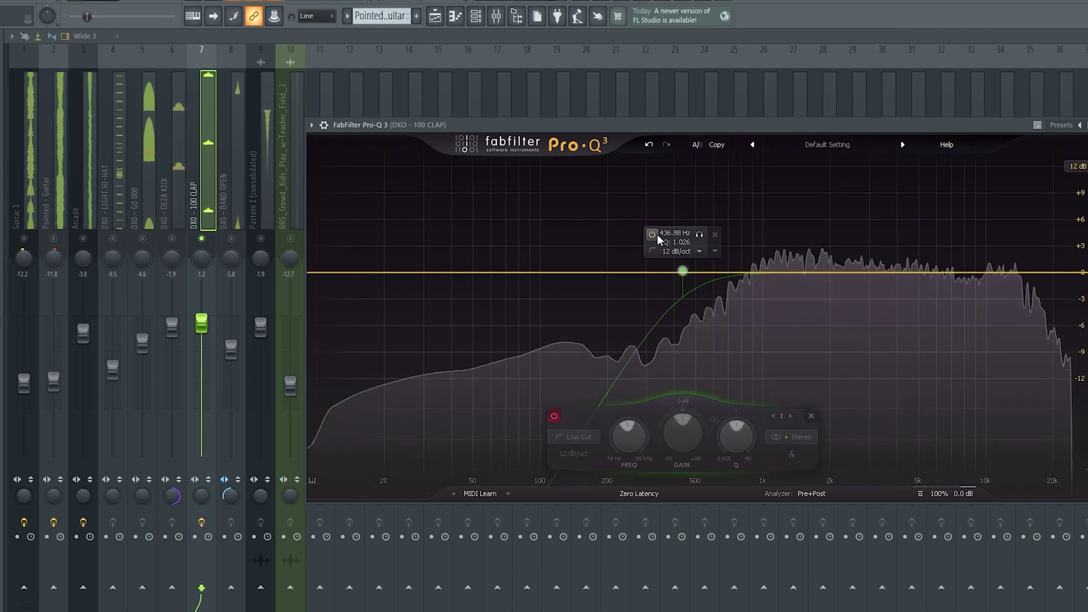